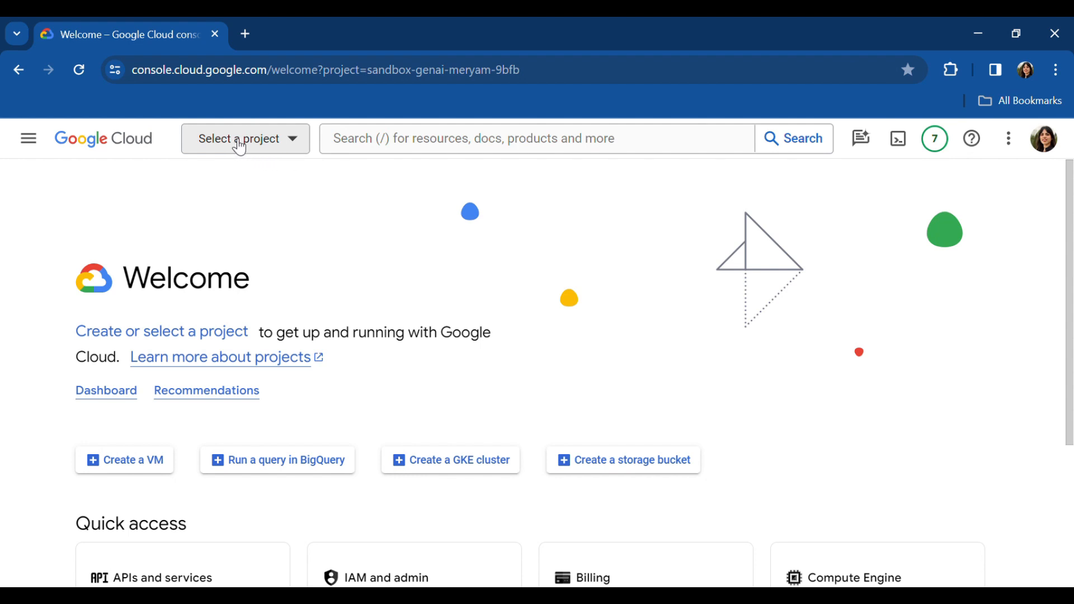
# Step: Switch to the poc-danone project and open its Compute Engine VM instances page
pyautogui.click(261, 143)
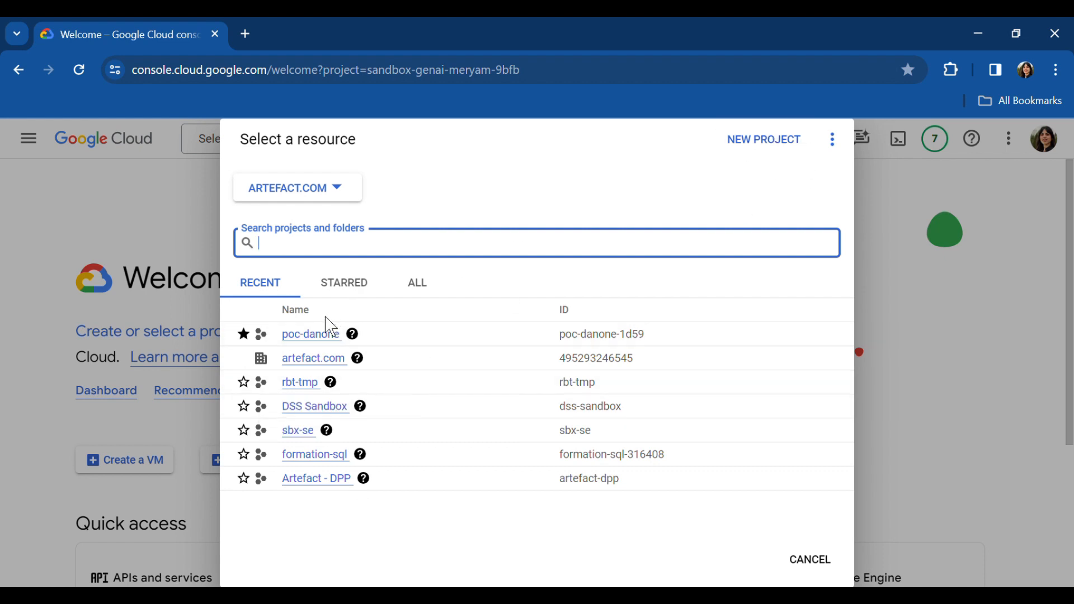
pyautogui.click(311, 335)
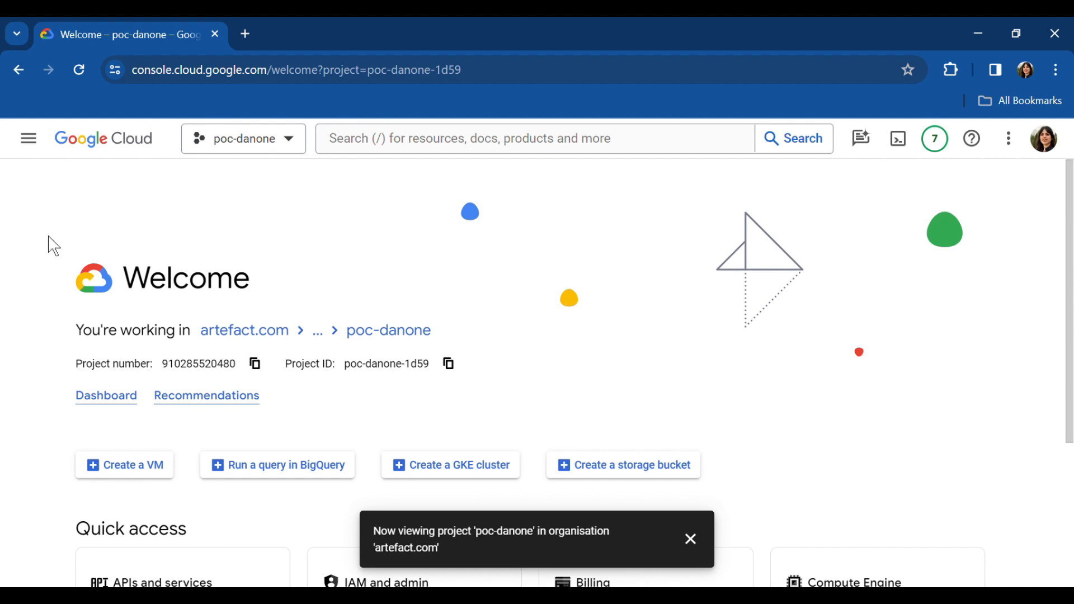
pyautogui.click(29, 140)
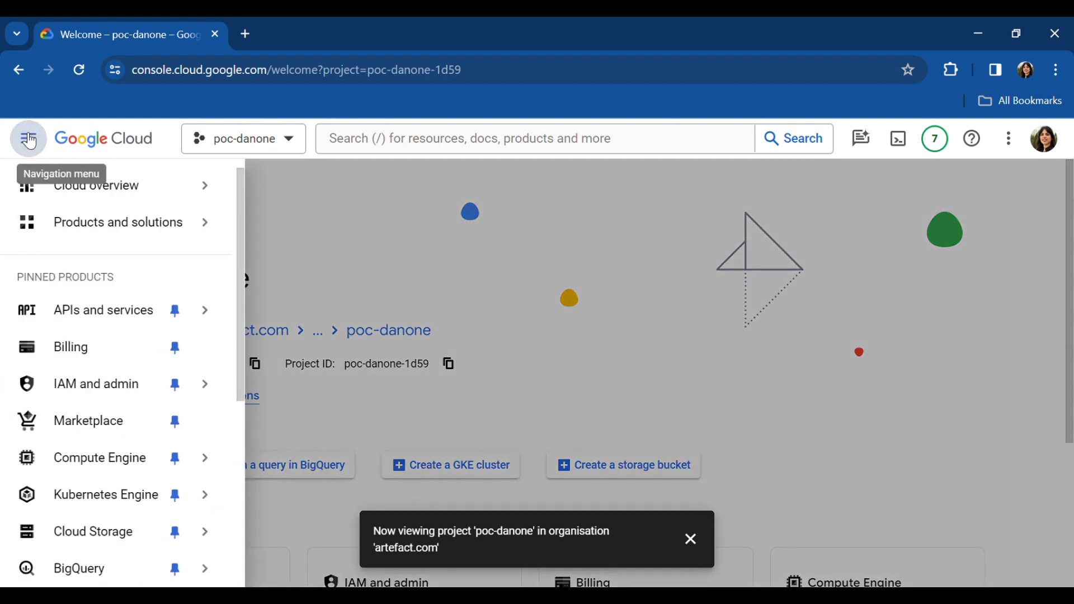
pyautogui.scroll(-2, 82, 453)
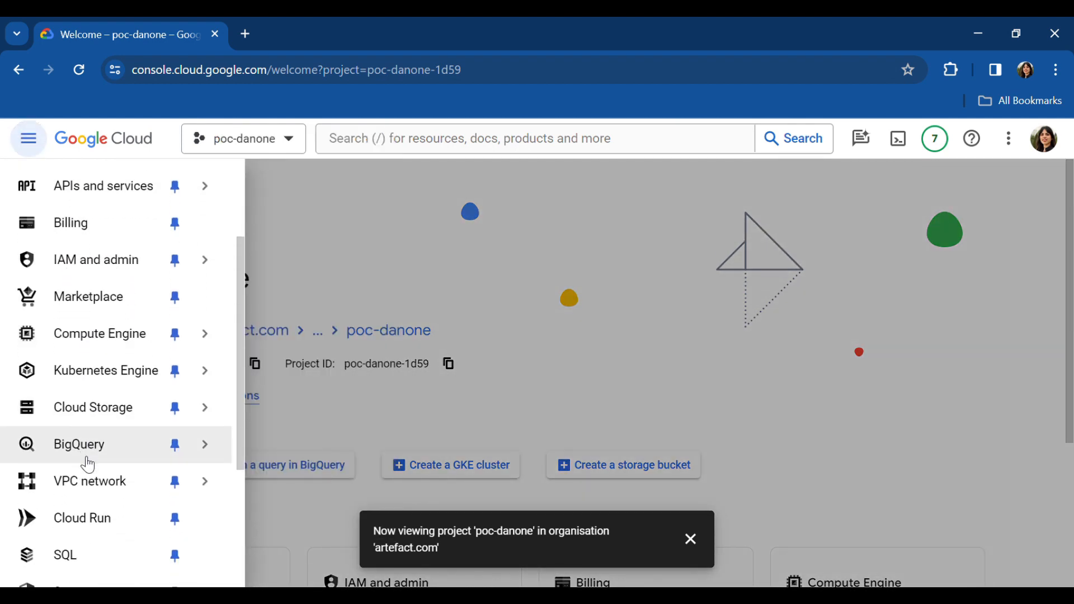
pyautogui.scroll(-3, 89, 464)
pyautogui.scroll(5, 89, 465)
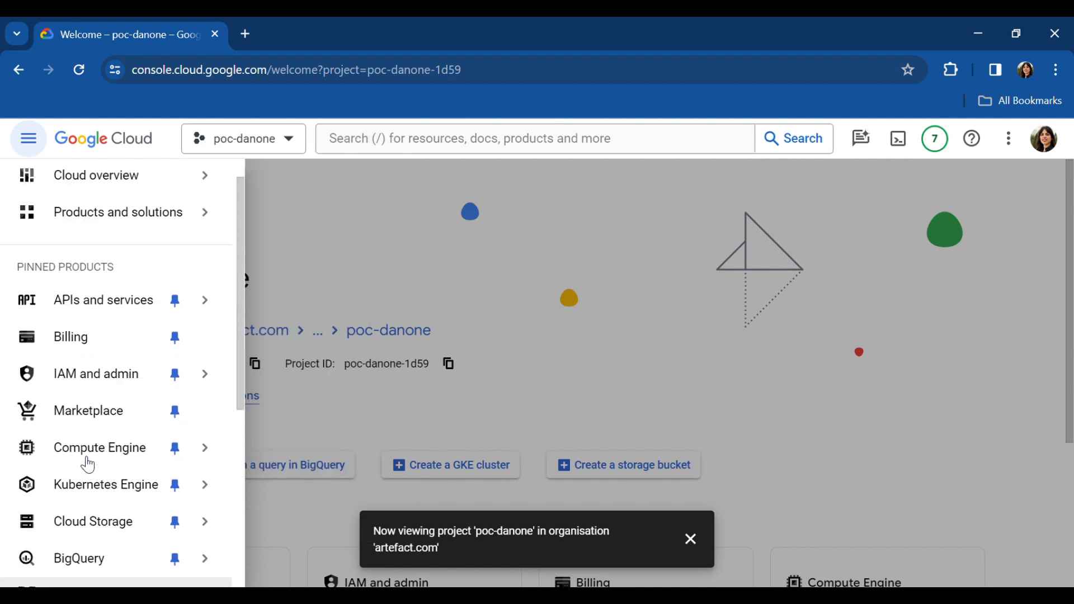
pyautogui.scroll(1, 89, 464)
pyautogui.moveTo(88, 464)
pyautogui.scroll(-1, 88, 465)
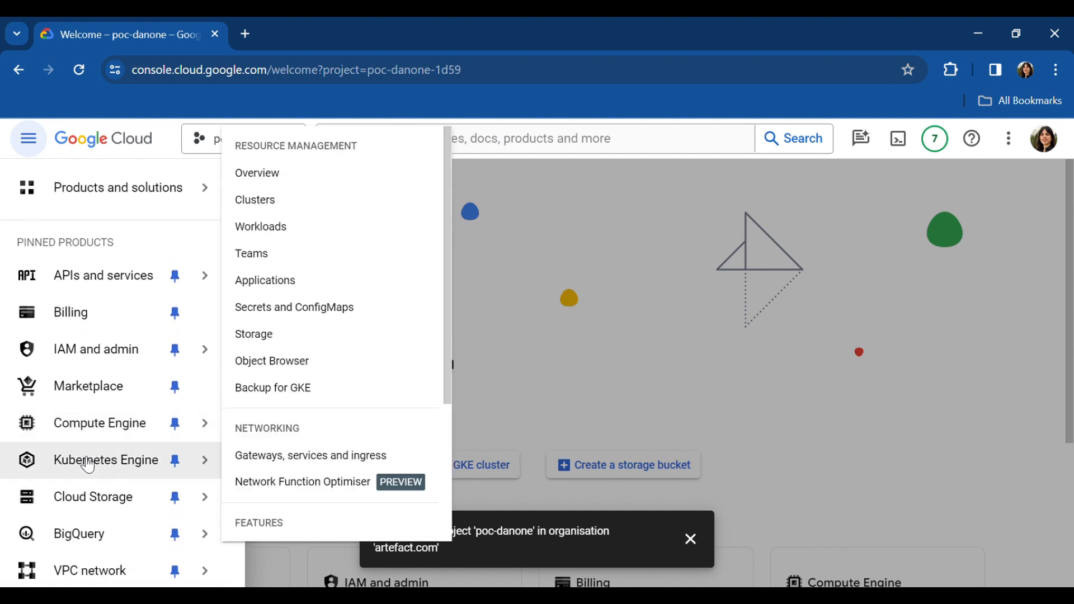
pyautogui.moveTo(90, 439)
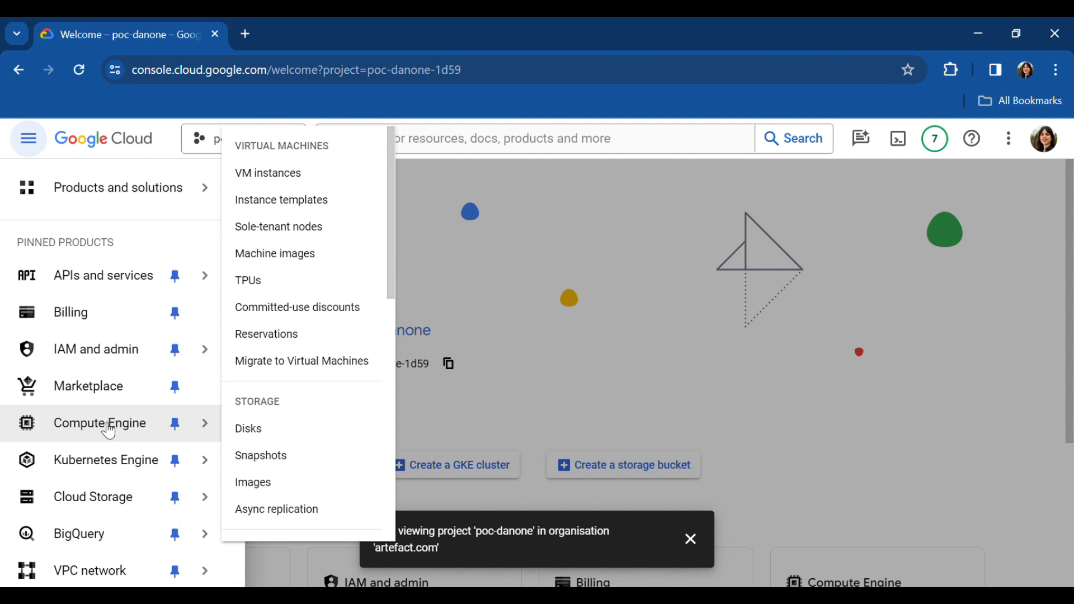
pyautogui.click(110, 431)
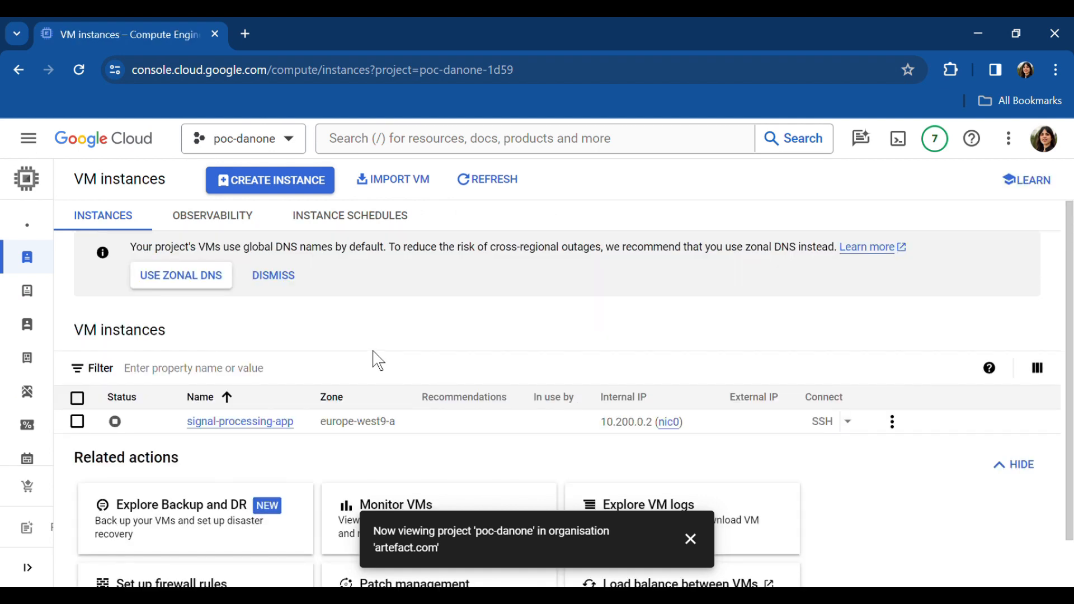
# Step: Start creating a new VM instance and name it demo-instance
pyautogui.click(282, 181)
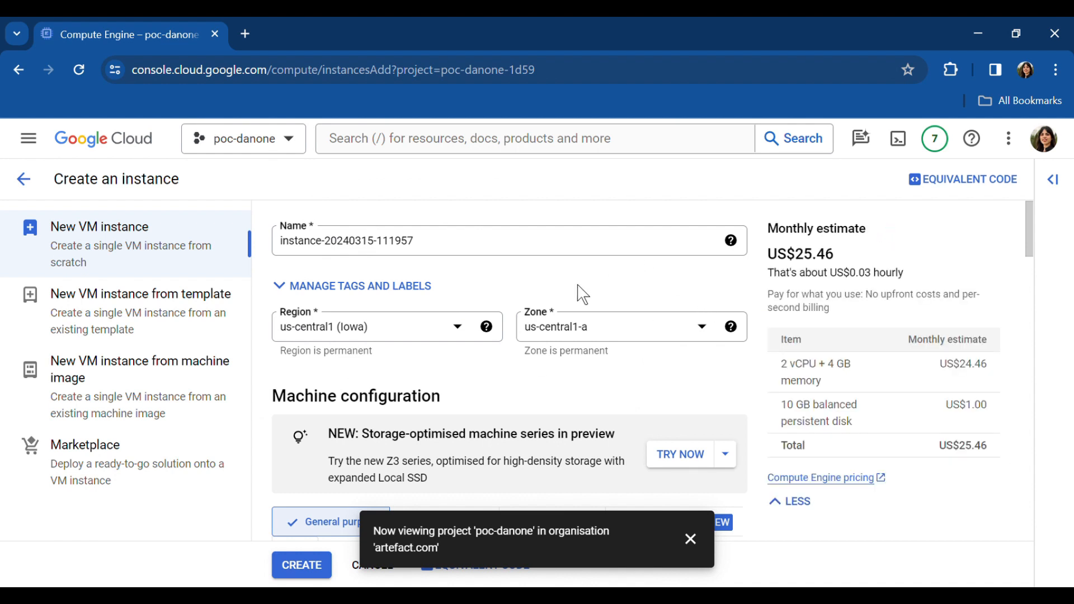
pyautogui.click(328, 247)
pyautogui.tripleClick(327, 246)
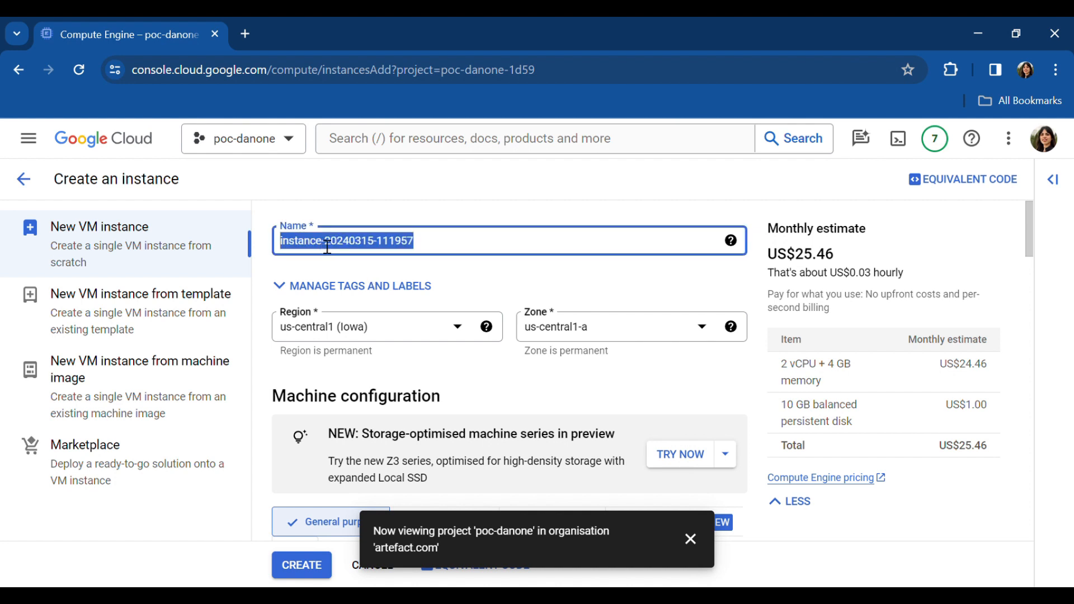
pyautogui.write('demo-instance')
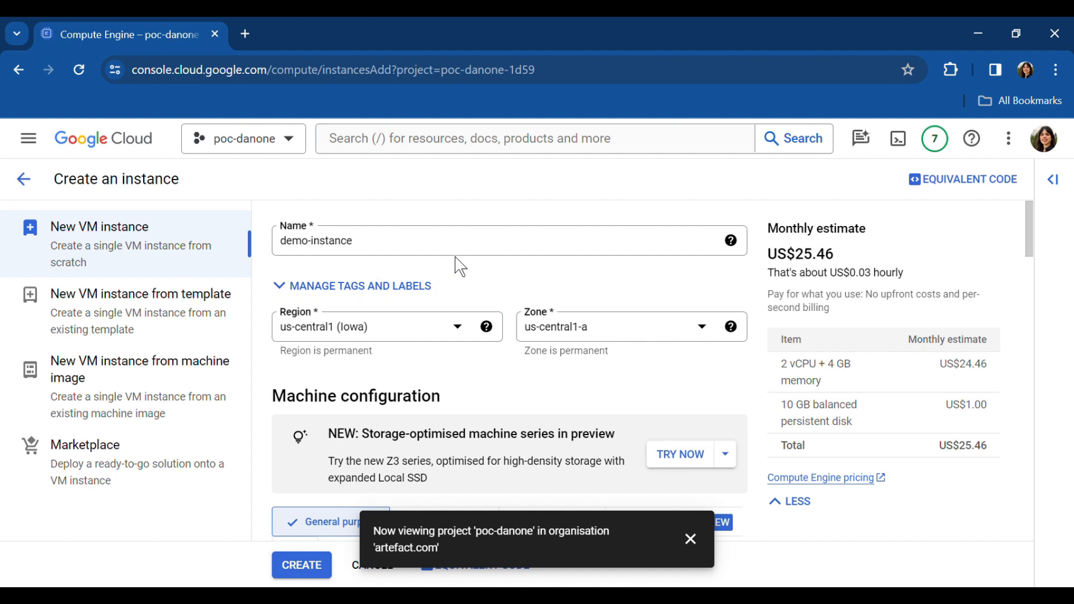
# Step: Set the instance's region to europe-west9 (Paris)
pyautogui.click(437, 331)
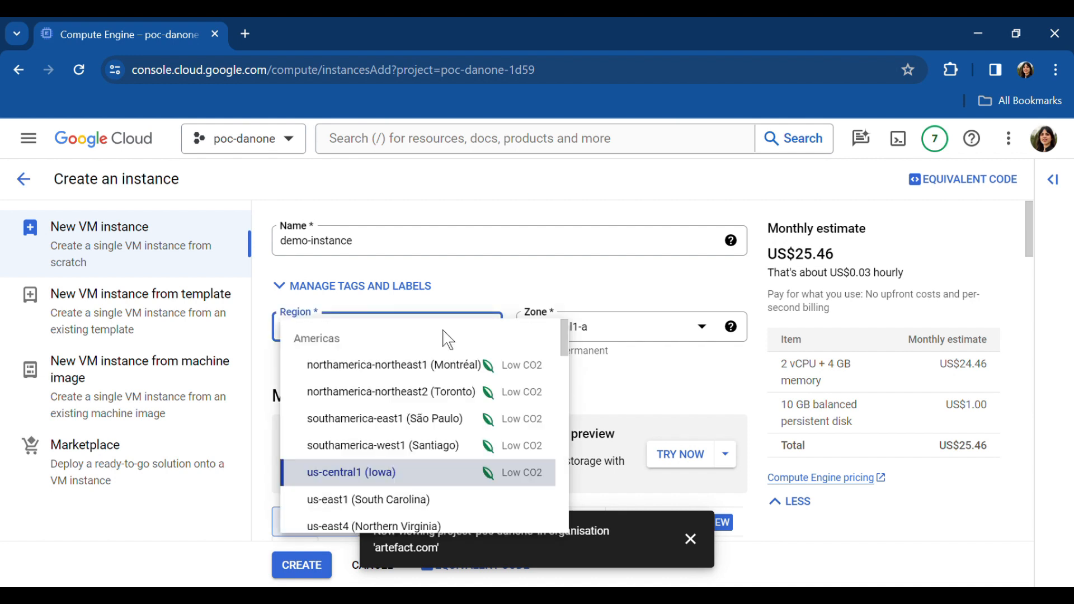
pyautogui.scroll(-8, 413, 426)
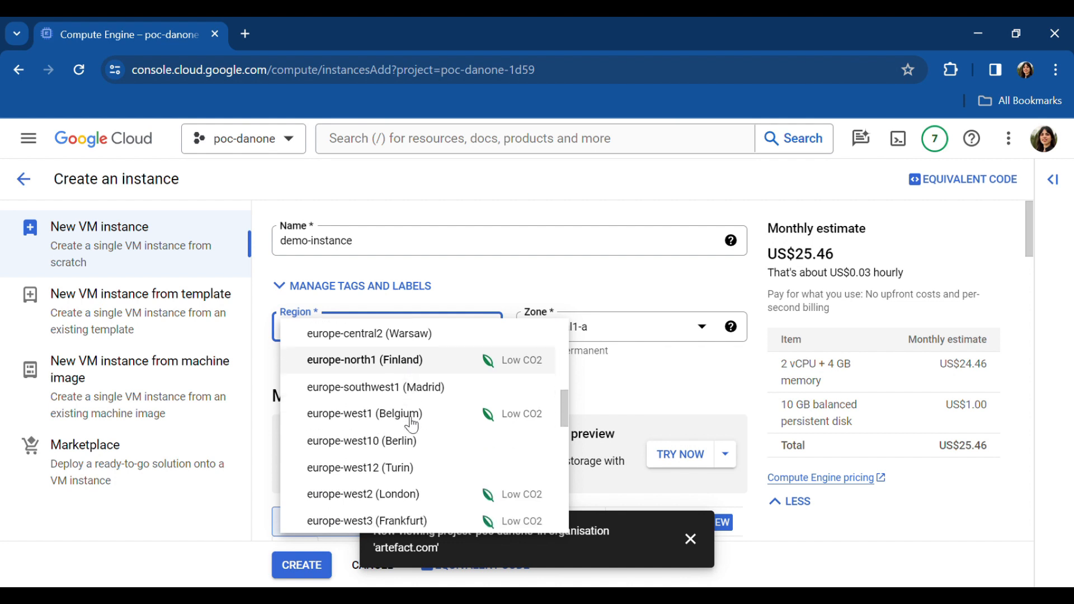
pyautogui.scroll(2, 412, 426)
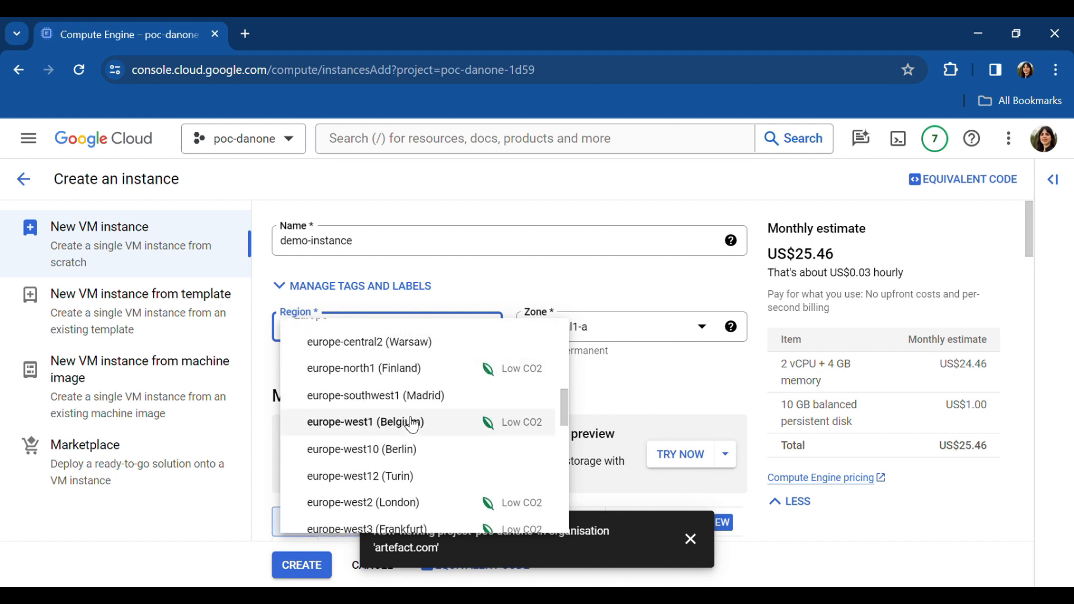
pyautogui.scroll(2, 413, 425)
pyautogui.scroll(-5, 412, 425)
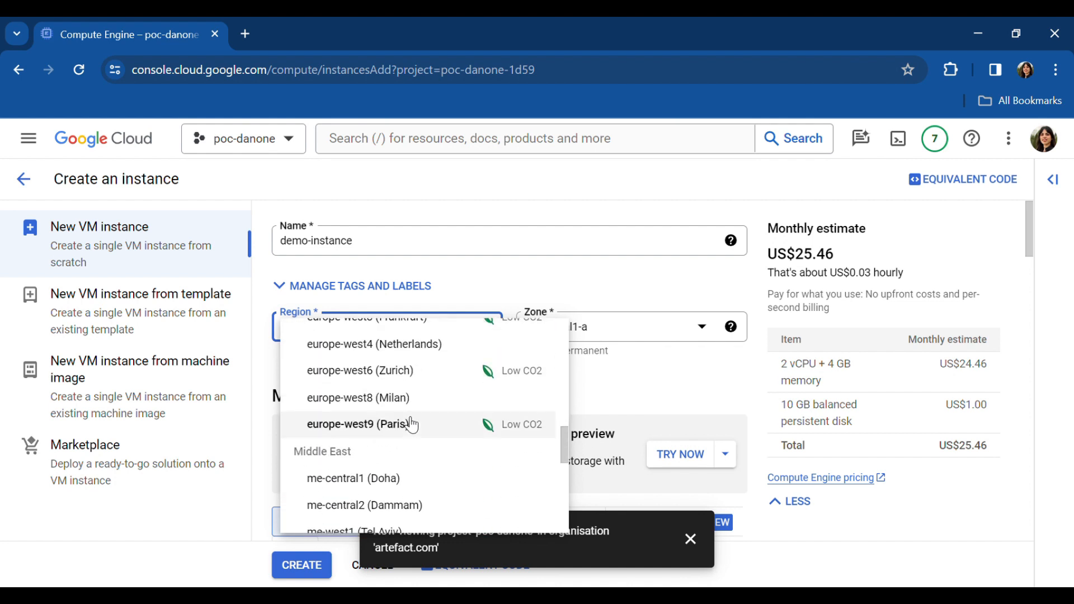
pyautogui.click(406, 426)
# Step: Set the machine type to the standard preset e2-standard-2 with 2 vCPU, 1 core and 8 GB memory
pyautogui.scroll(-2, 582, 378)
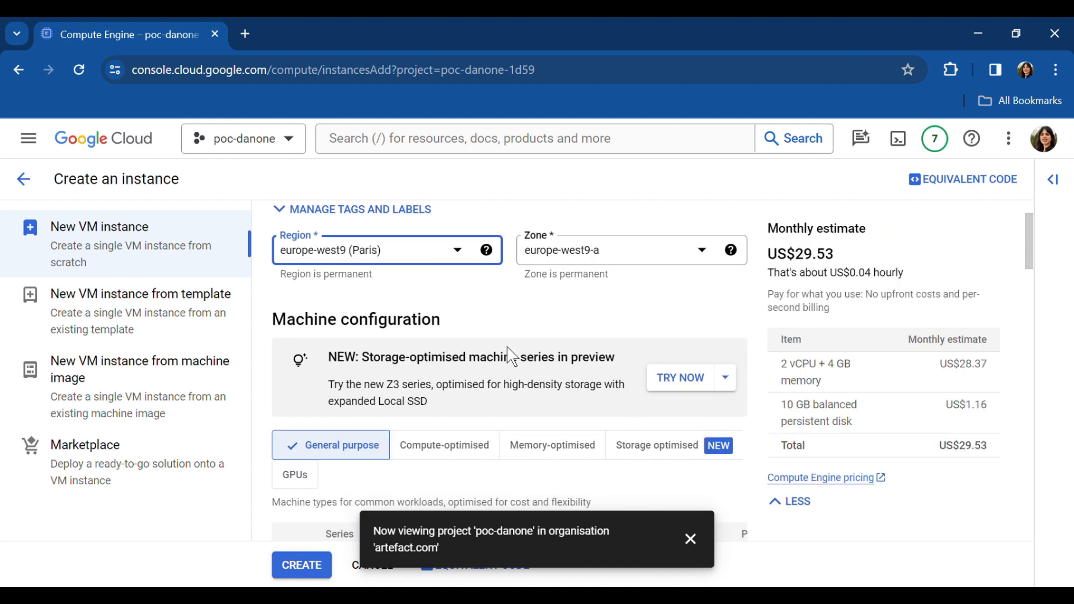
pyautogui.scroll(-1, 511, 355)
pyautogui.scroll(-3, 431, 419)
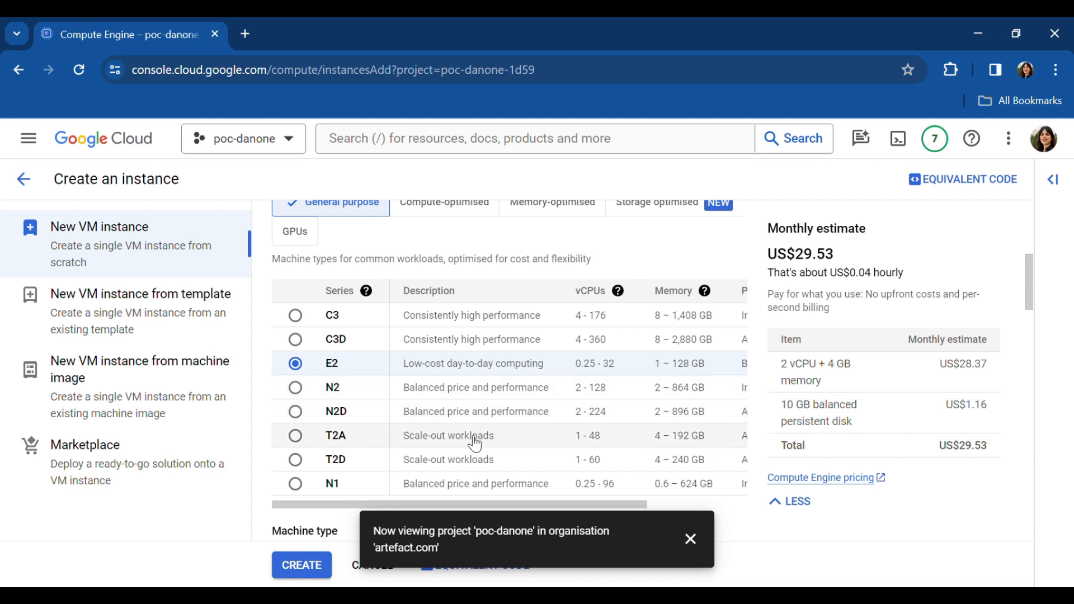
pyautogui.scroll(-4, 356, 375)
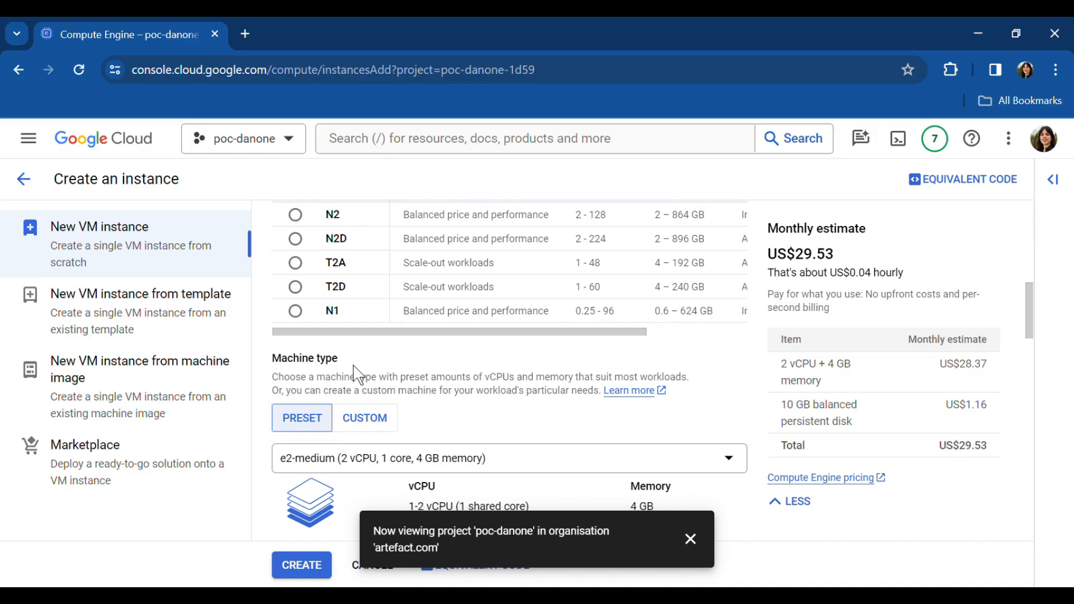
pyautogui.scroll(-1, 353, 370)
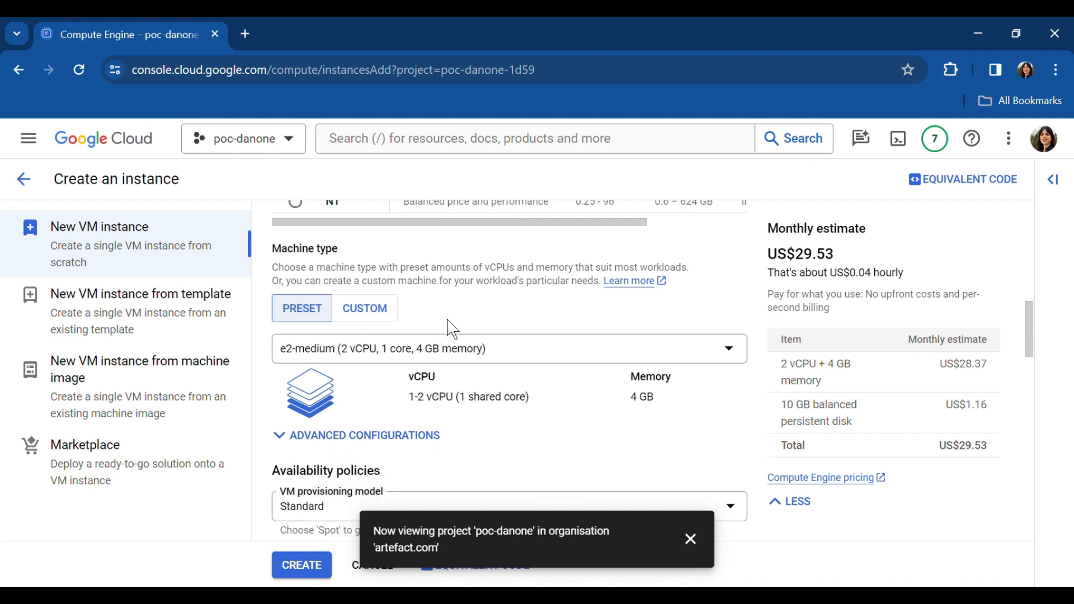
pyautogui.click(390, 313)
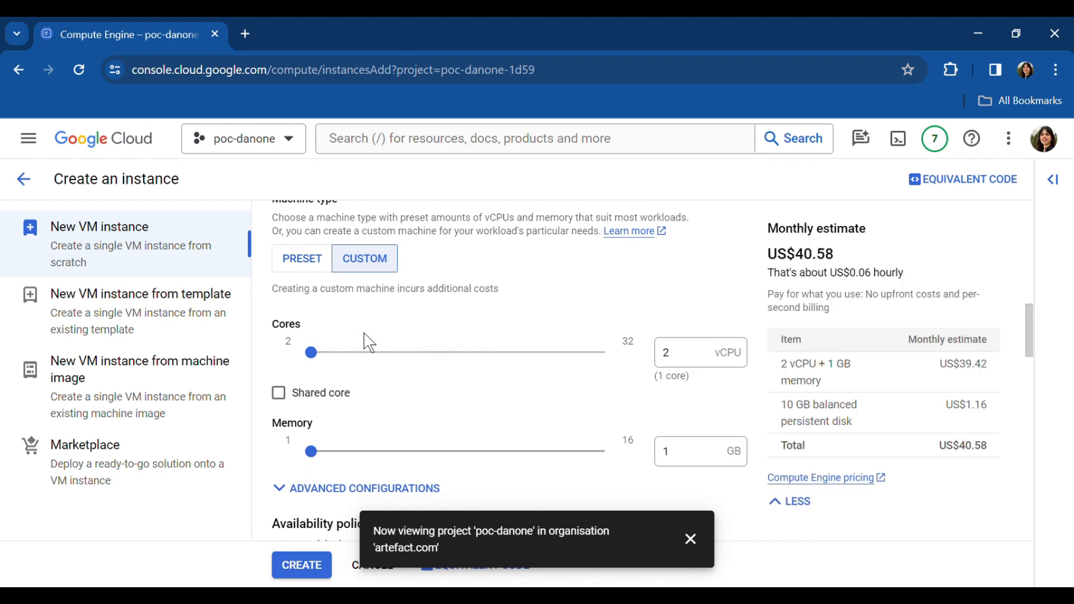
pyautogui.click(307, 256)
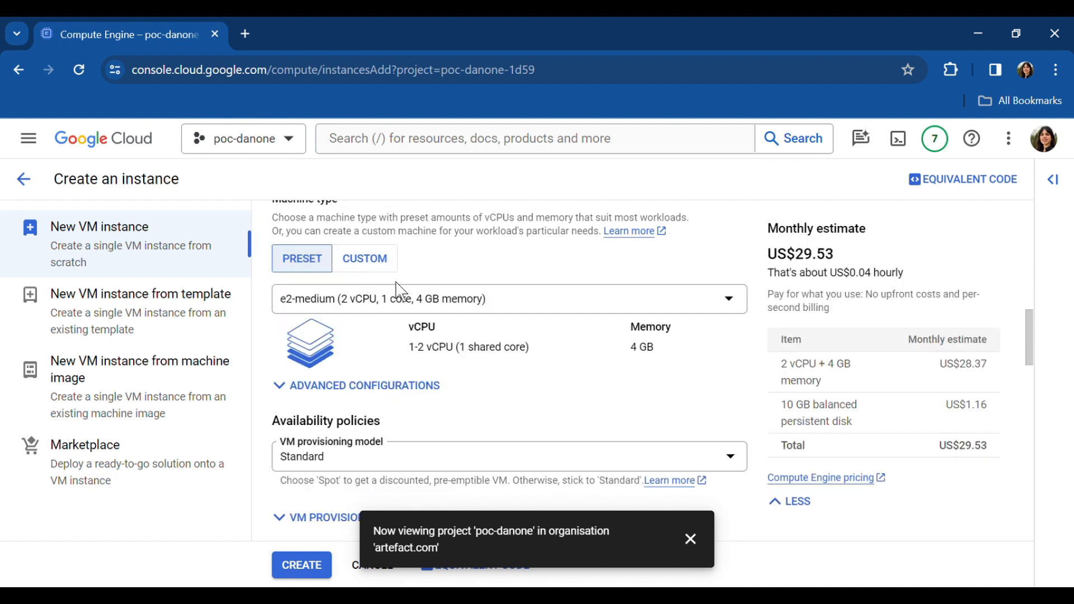
pyautogui.click(437, 308)
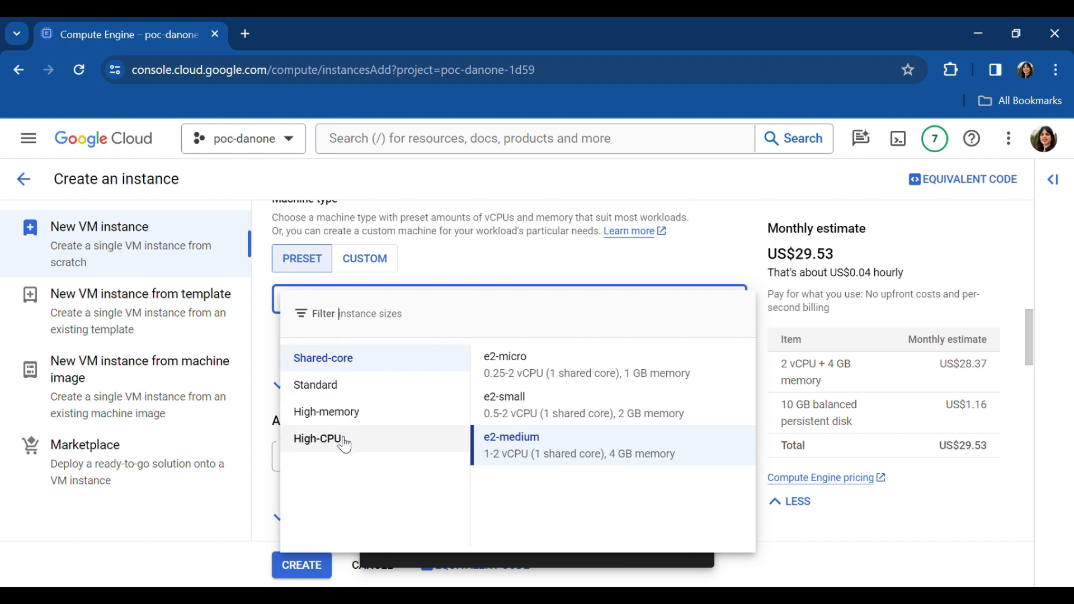
pyautogui.click(332, 390)
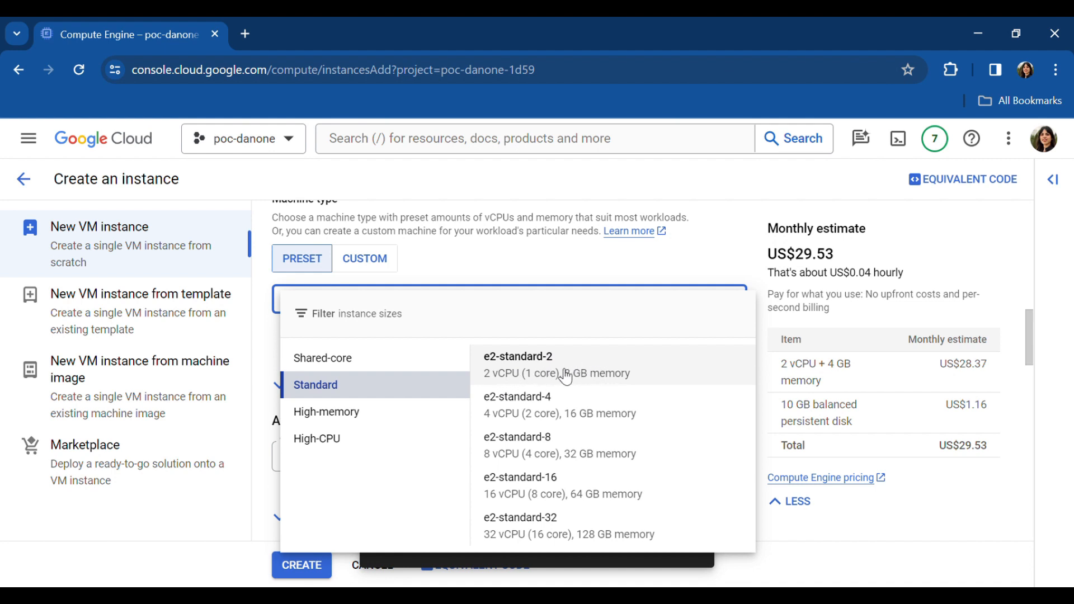
pyautogui.click(544, 373)
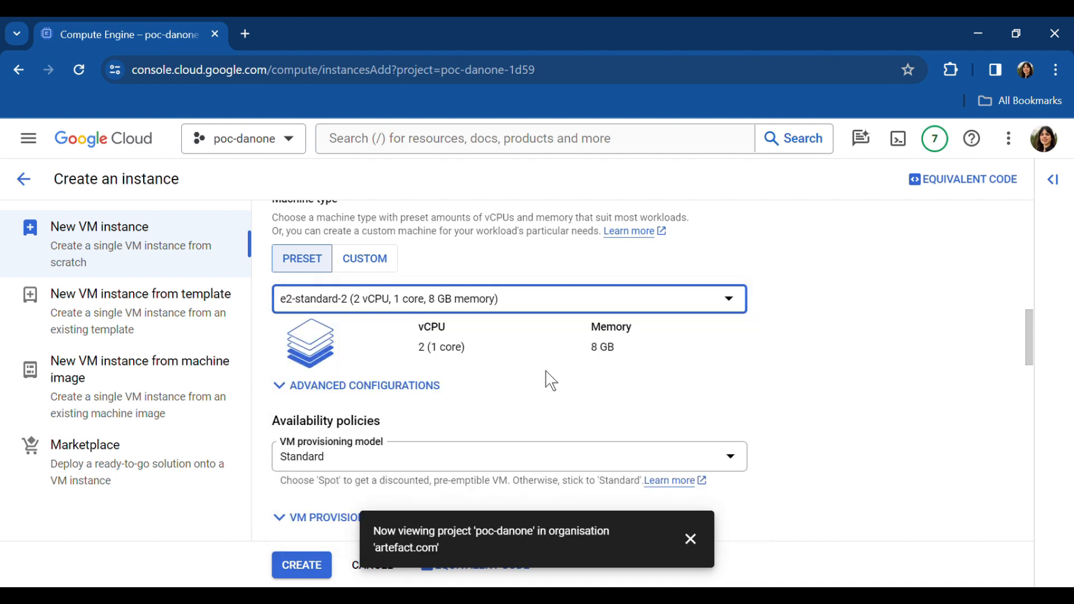
# Step: Review the remaining instance settings, from availability policies and boot disk to API access, firewall and observability
pyautogui.scroll(-4, 551, 380)
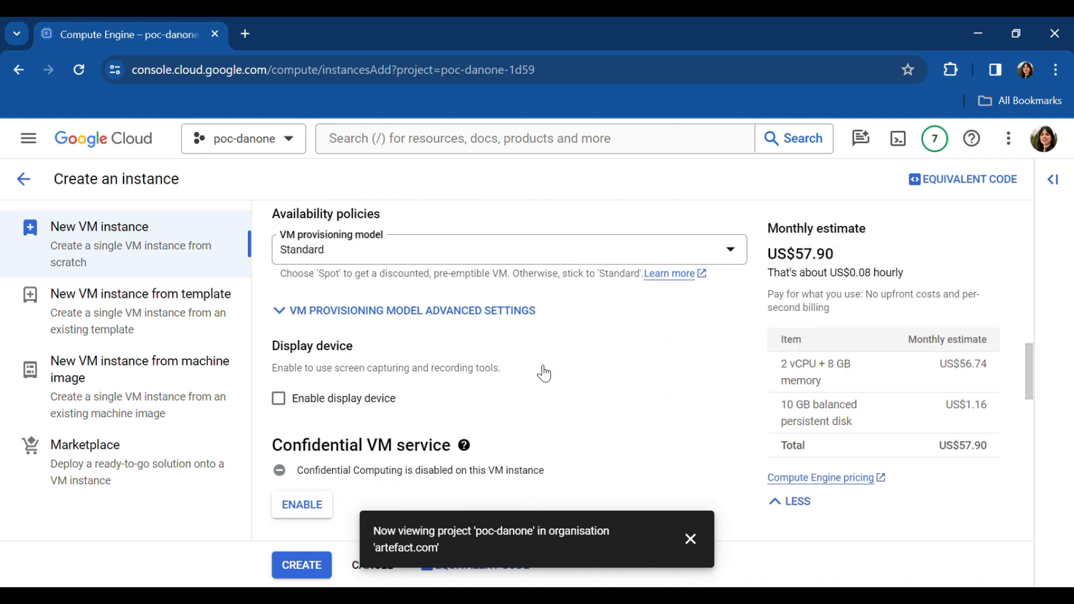
pyautogui.scroll(-1, 552, 380)
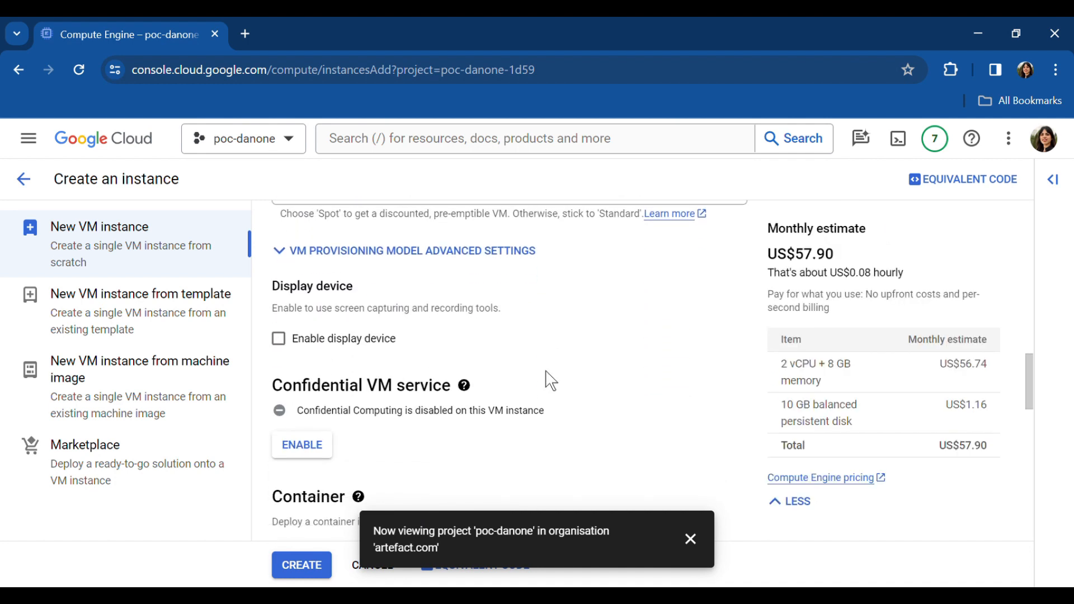
pyautogui.scroll(-4, 536, 422)
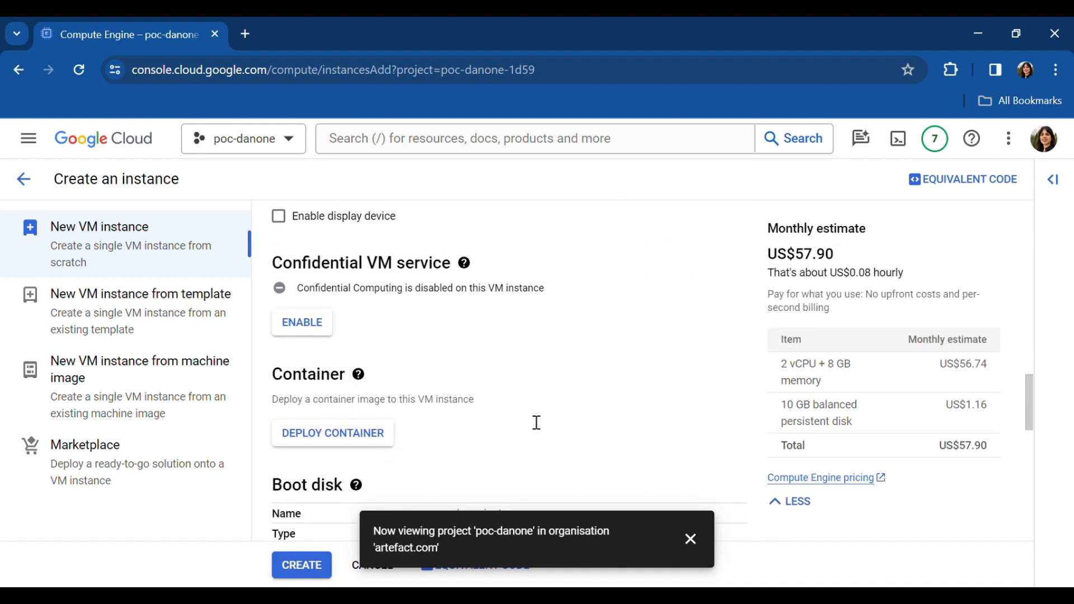
pyautogui.scroll(-3, 536, 423)
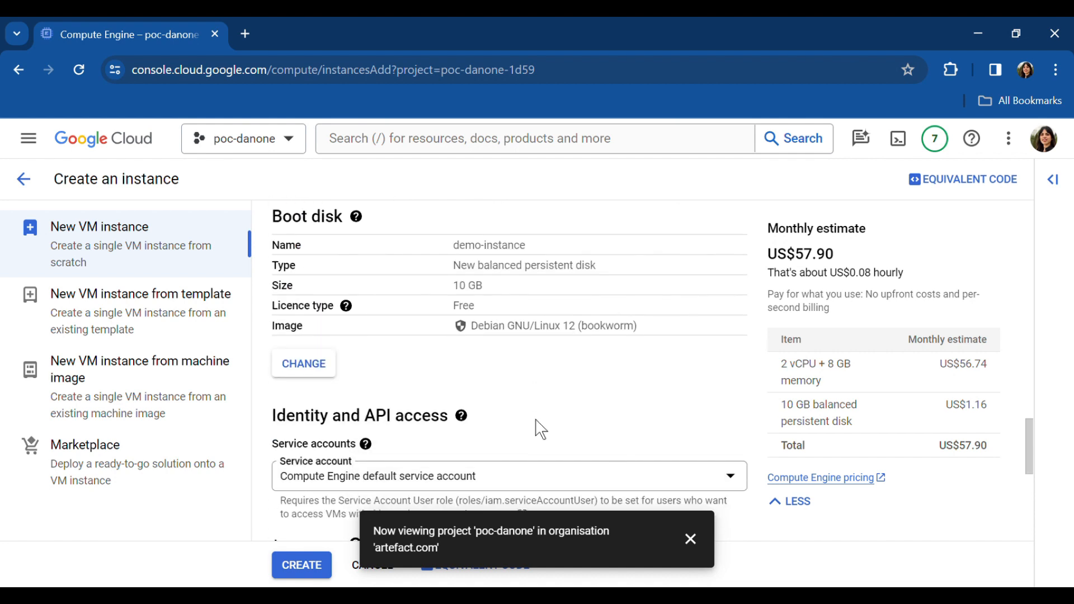
pyautogui.scroll(-2, 535, 422)
pyautogui.scroll(-2, 535, 422)
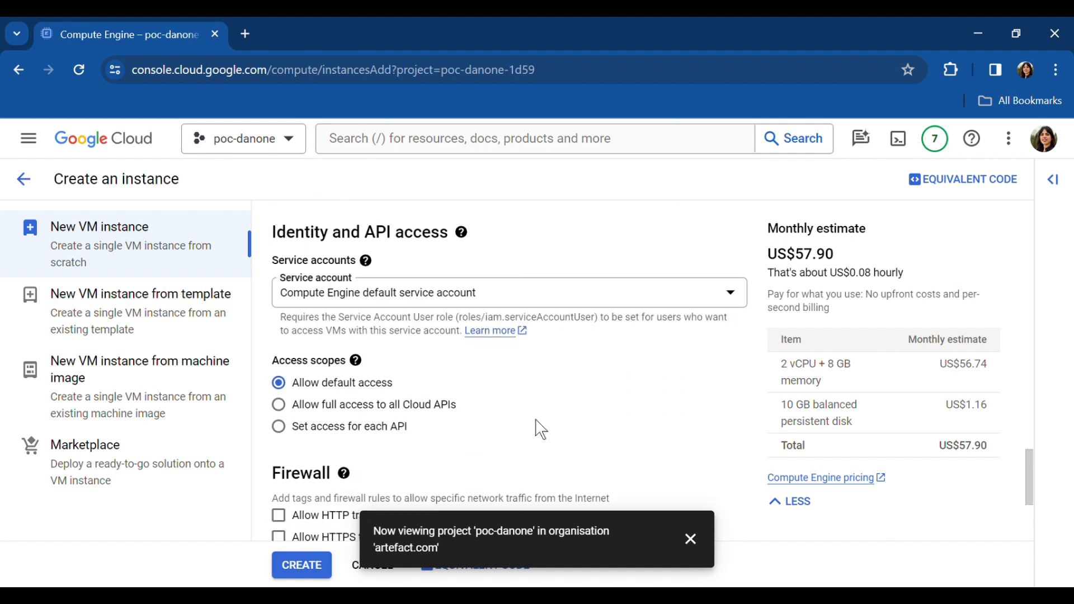
pyautogui.scroll(-1, 536, 426)
pyautogui.scroll(-2, 536, 425)
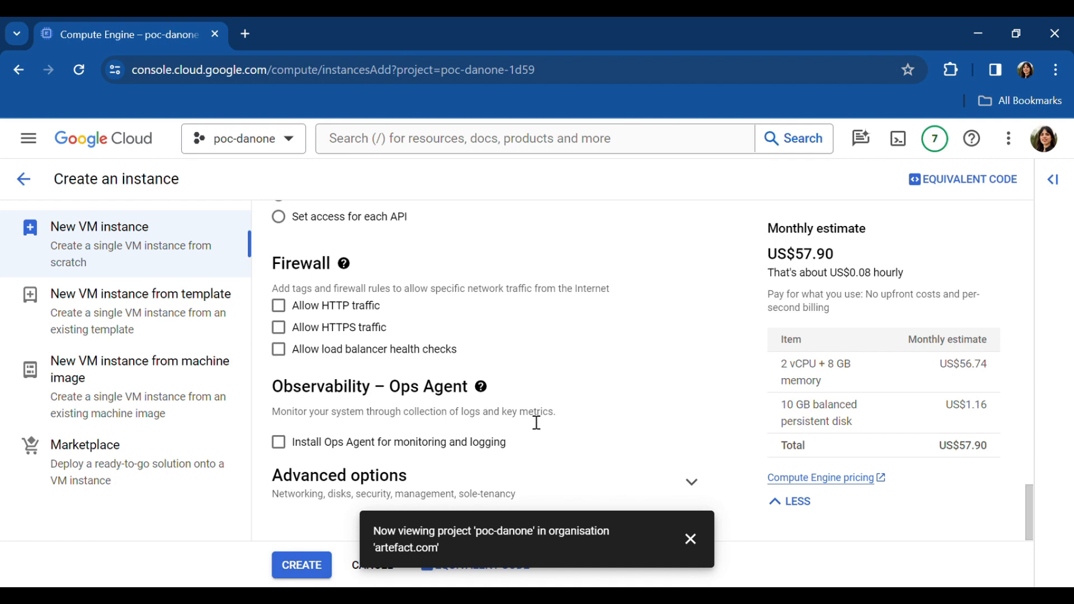
# Step: Dismiss the project notification and create demo-instance with the configured settings
pyautogui.click(690, 539)
pyautogui.scroll(10, 582, 518)
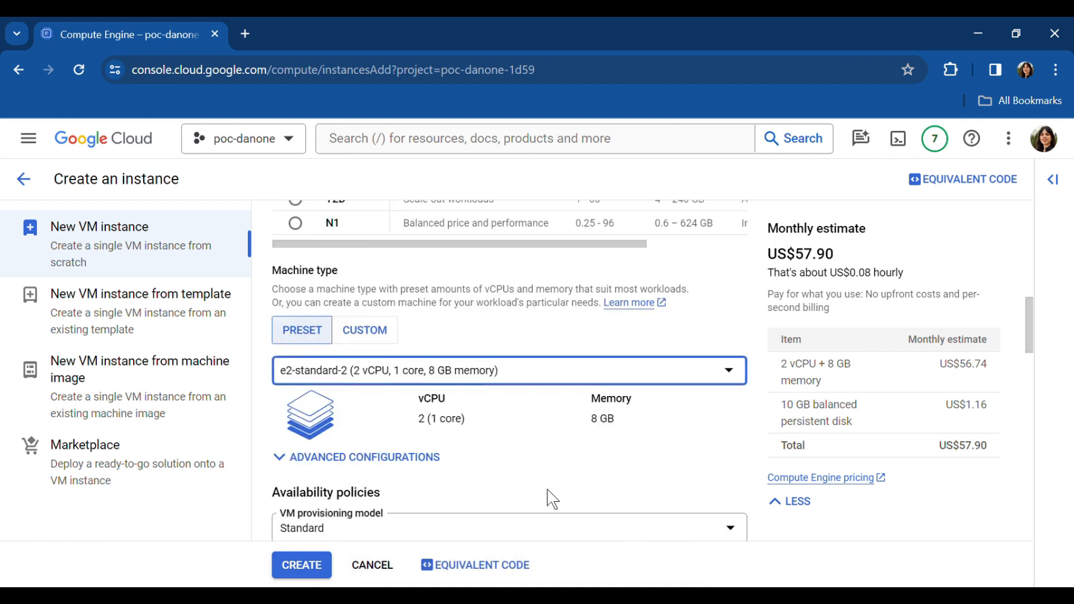
pyautogui.scroll(-4, 528, 492)
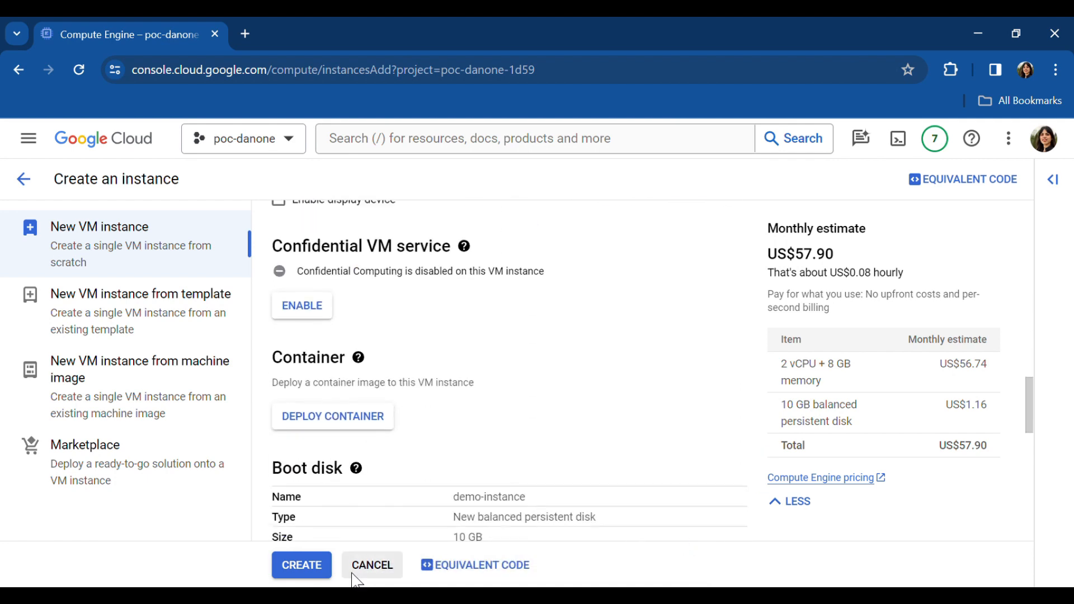
pyautogui.click(309, 568)
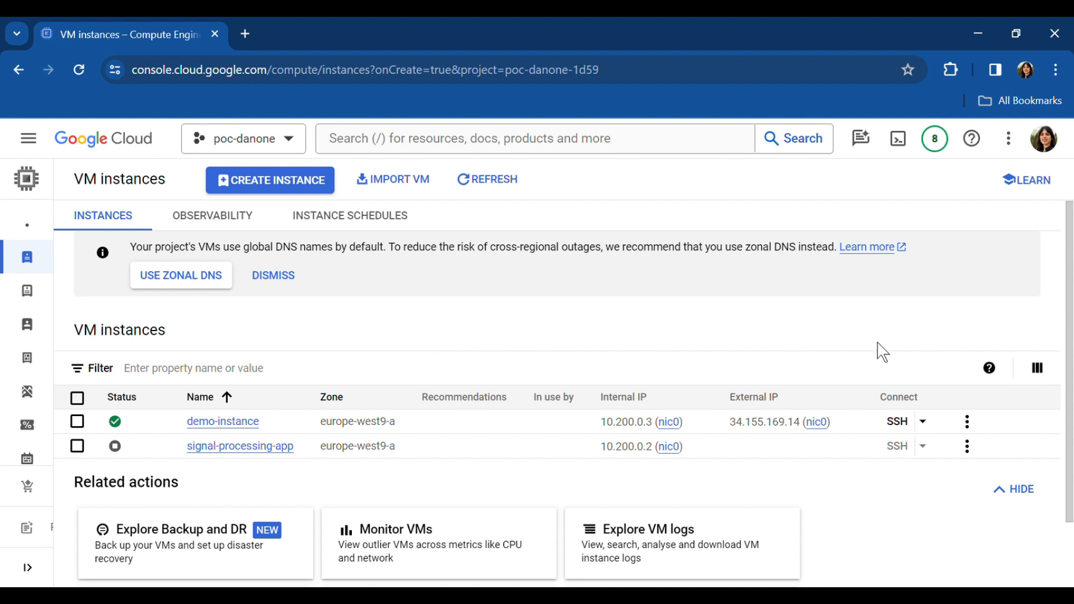
# Step: Open a browser SSH session to demo-instance and run sudo apt-get update
pyautogui.click(905, 427)
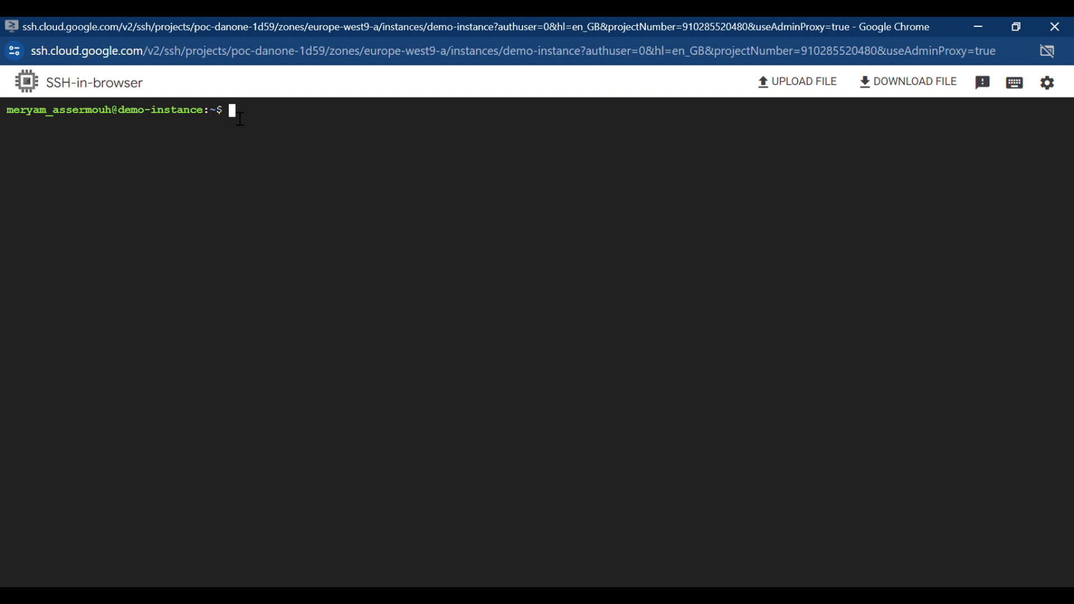
pyautogui.write('sudo apt-g')
pyautogui.write('et update')
pyautogui.press('Return')
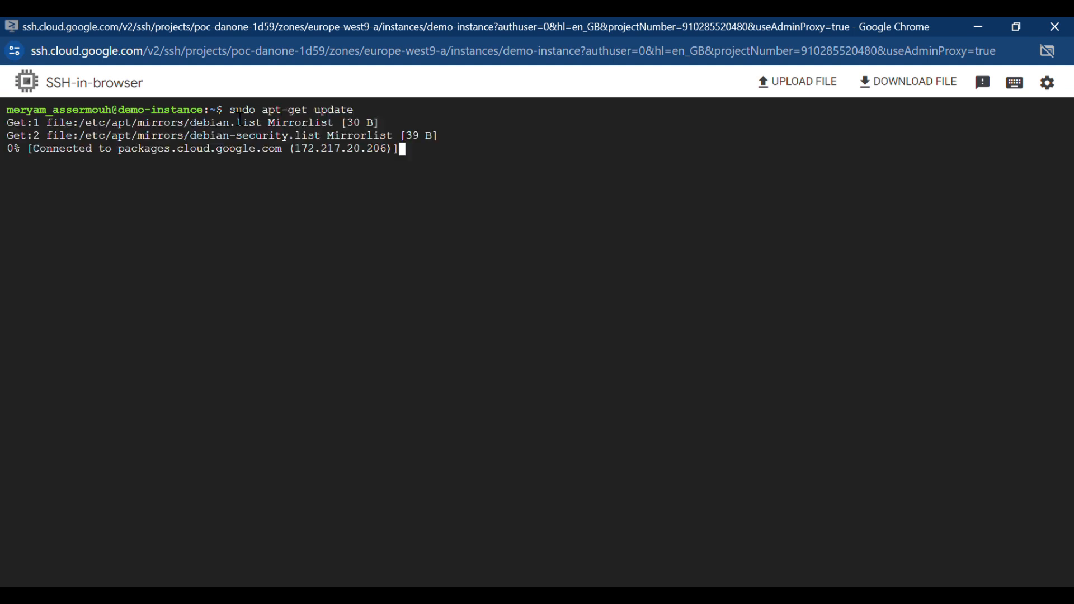